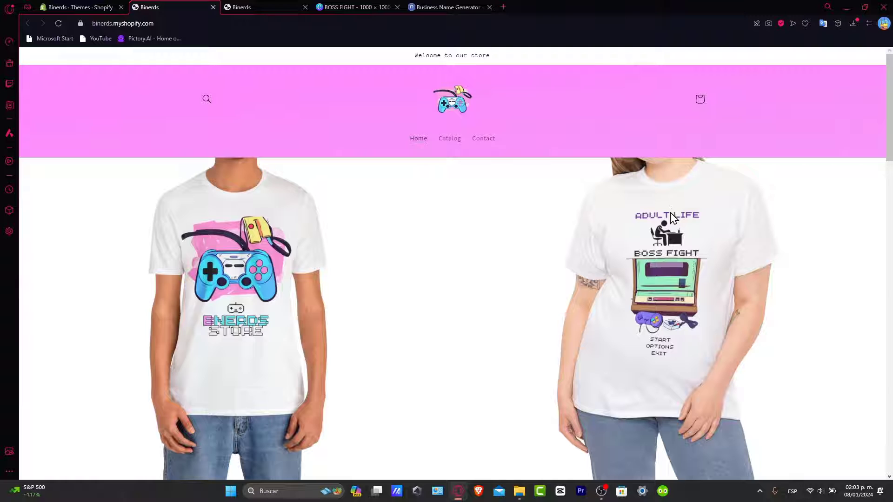
- Open the Adult Life Unisex Heavy Cotton Tee from the catalog and highlight its $9.13 USD price
{"action": "left_click", "coordinate": [445, 148]}
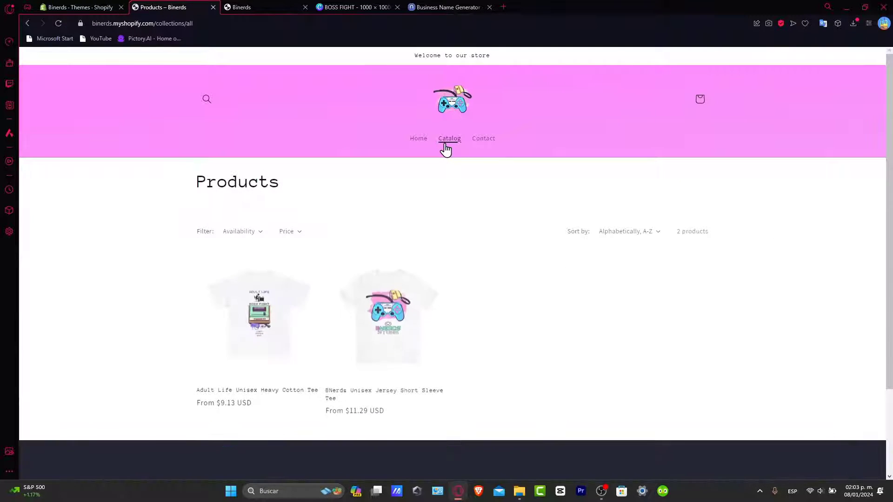
{"action": "left_click", "coordinate": [286, 345]}
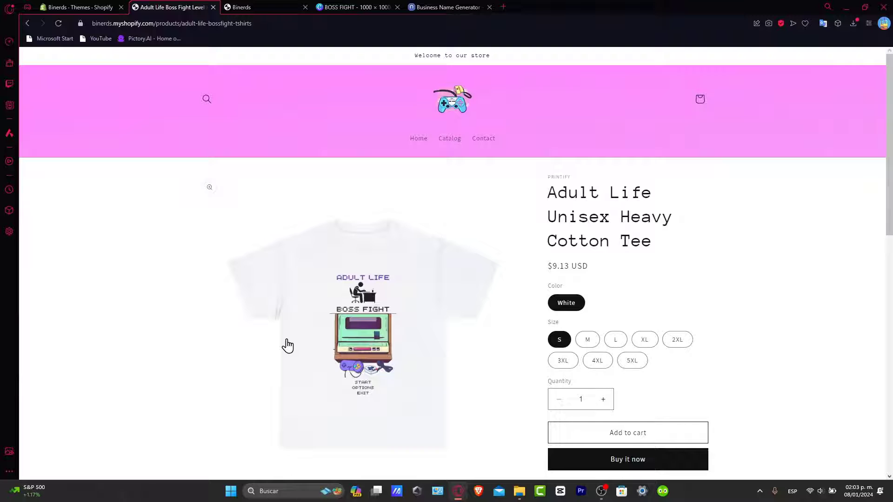
{"action": "triple_click", "coordinate": [577, 264]}
{"action": "left_click", "coordinate": [600, 281]}
{"action": "left_click_drag", "start_coordinate": [547, 269], "coordinate": [590, 270]}
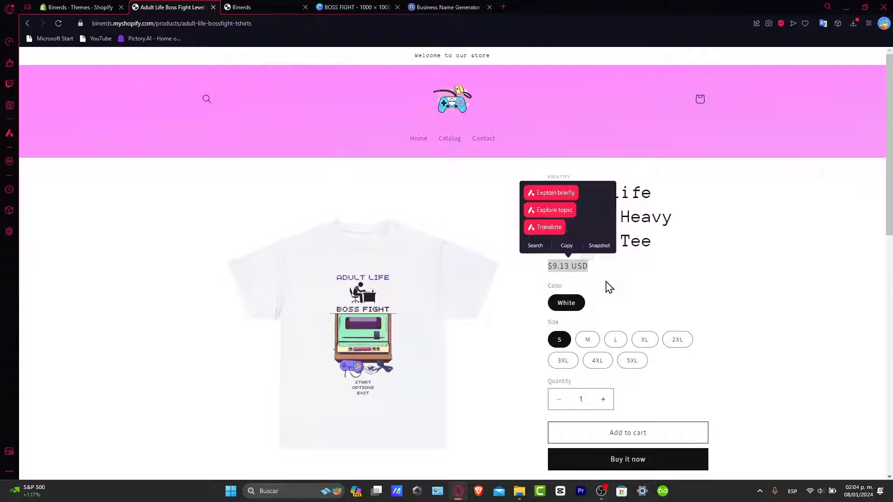
{"action": "left_click", "coordinate": [603, 285]}
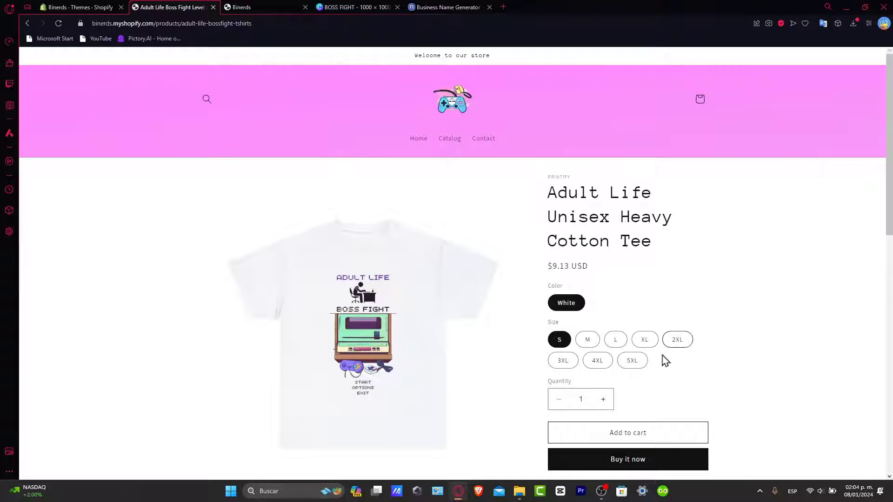
- Back in the store admin, collapse the trial notice and go to Add apps
{"action": "left_click", "coordinate": [102, 7]}
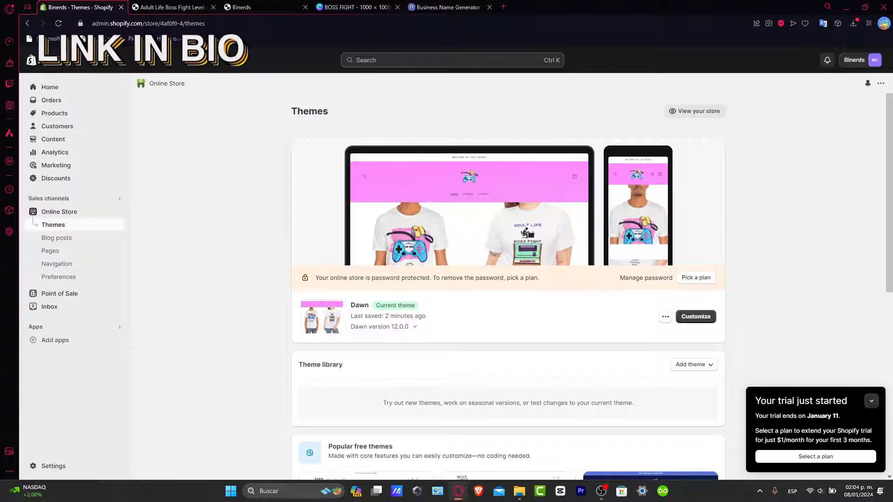
{"action": "left_click", "coordinate": [875, 409]}
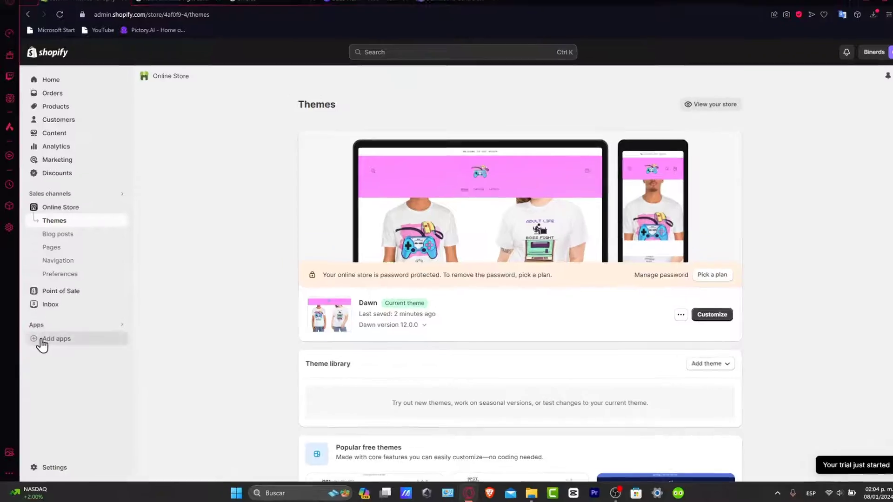
{"action": "left_click", "coordinate": [42, 341]}
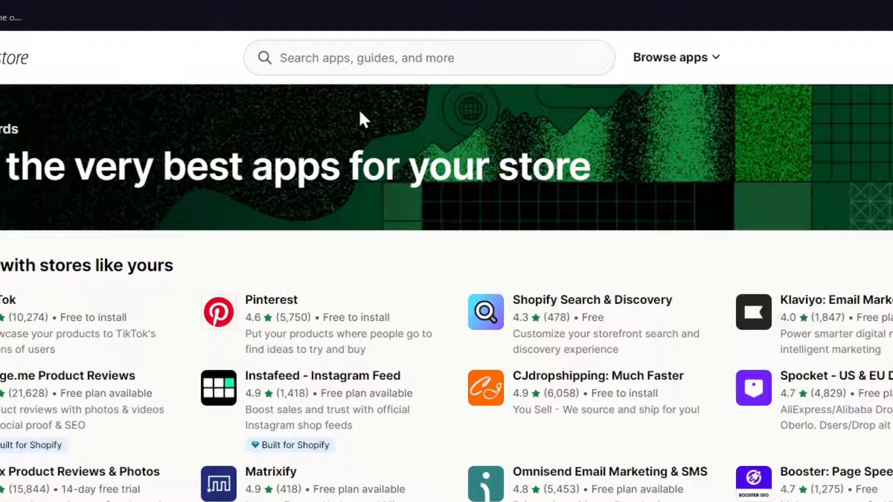
- Search the App Store for 'currency'
{"action": "left_click", "coordinate": [358, 57]}
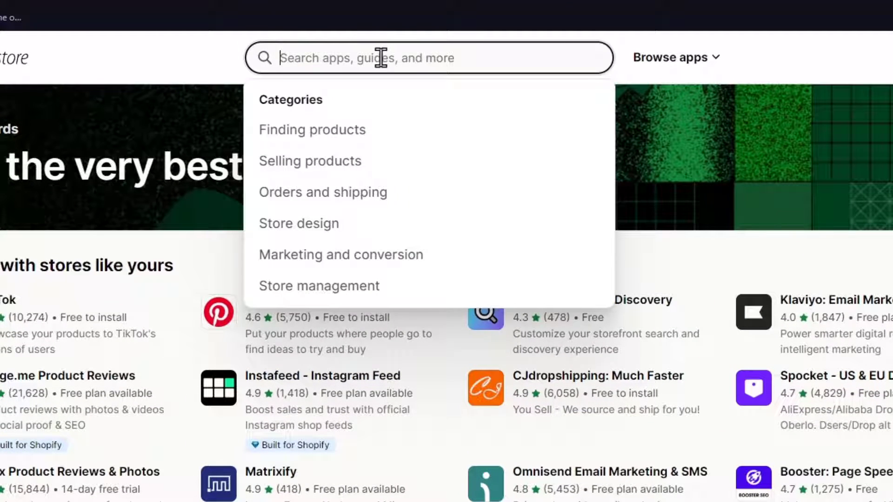
{"action": "type", "text": "currency"}
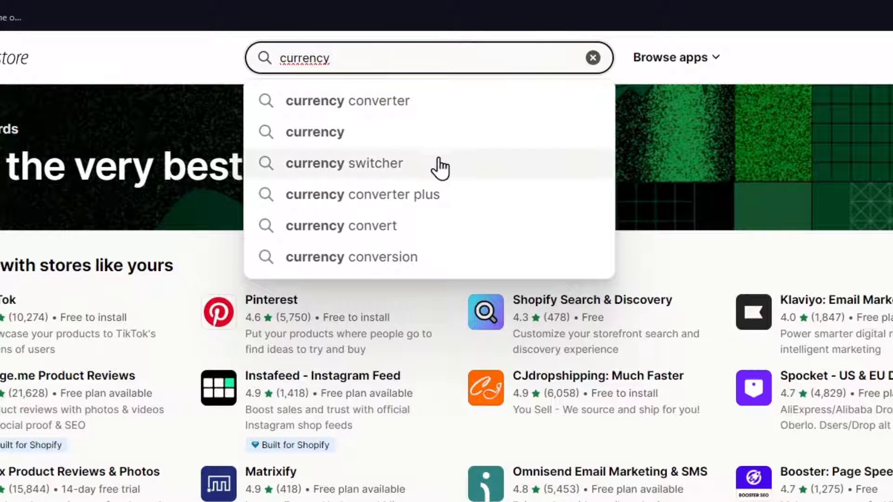
{"action": "key", "text": "Return"}
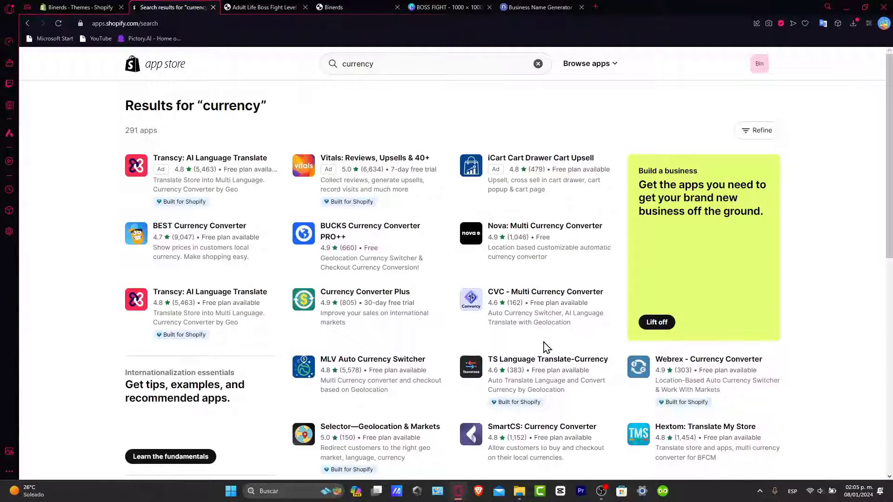
- Filter the app results to Built for Shopify apps
{"action": "left_click", "coordinate": [762, 131]}
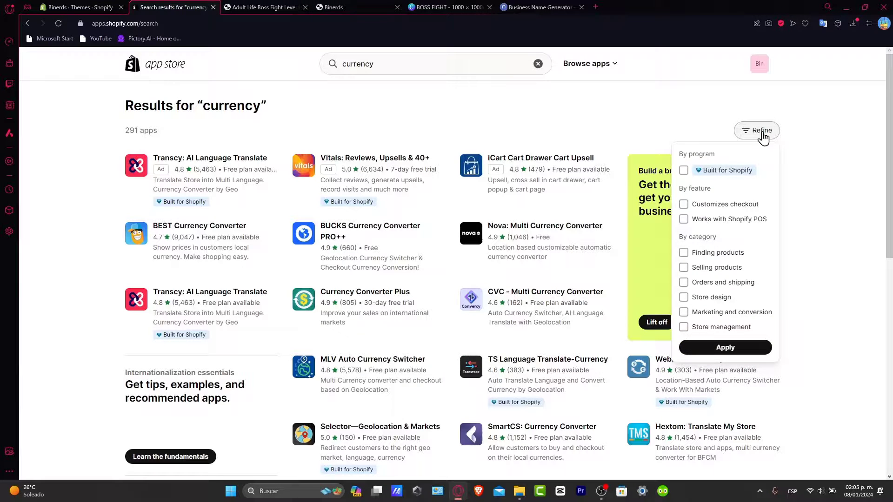
{"action": "left_click", "coordinate": [683, 170]}
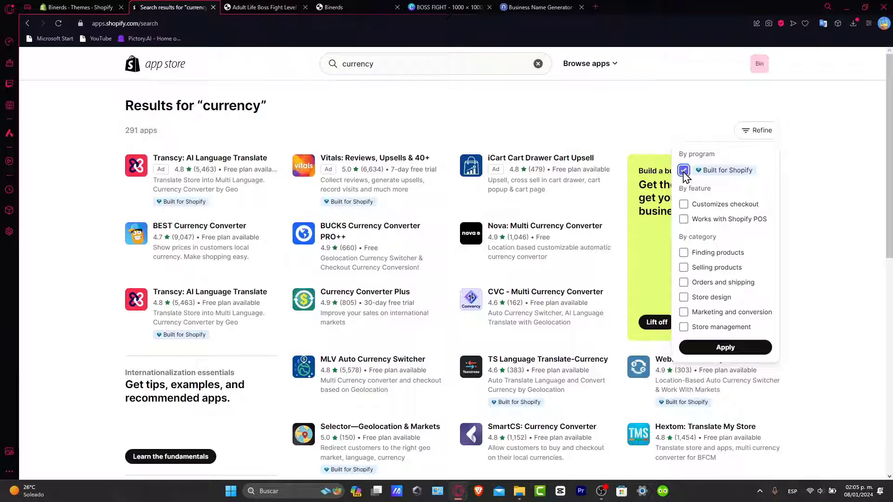
{"action": "left_click", "coordinate": [741, 349]}
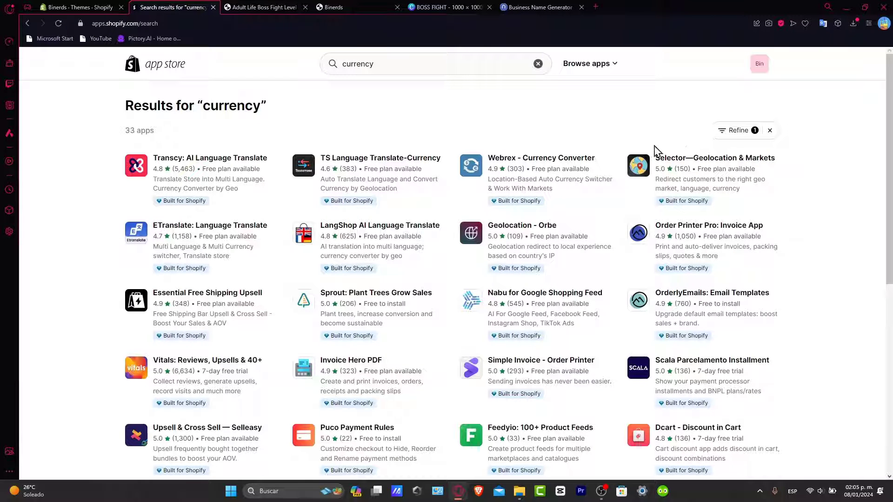
- Change the search to 'currency converter'
{"action": "left_click", "coordinate": [411, 64]}
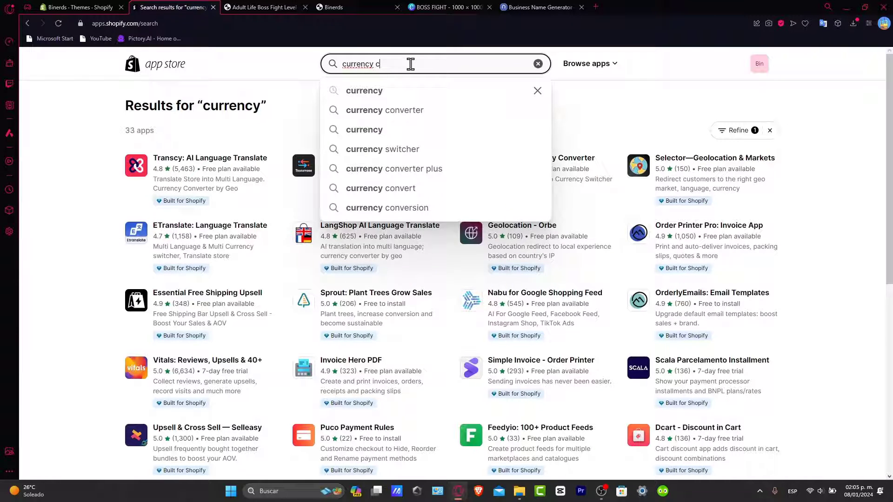
{"action": "type", "text": "converter"}
{"action": "key", "text": "Return"}
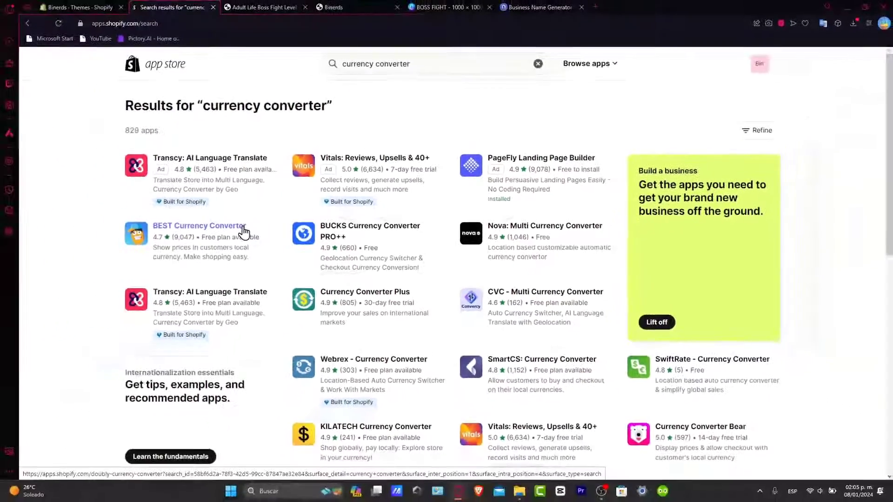
- Review BEST Currency Converter's free plan and 30-day trial, then return to the results
{"action": "left_click", "coordinate": [171, 218]}
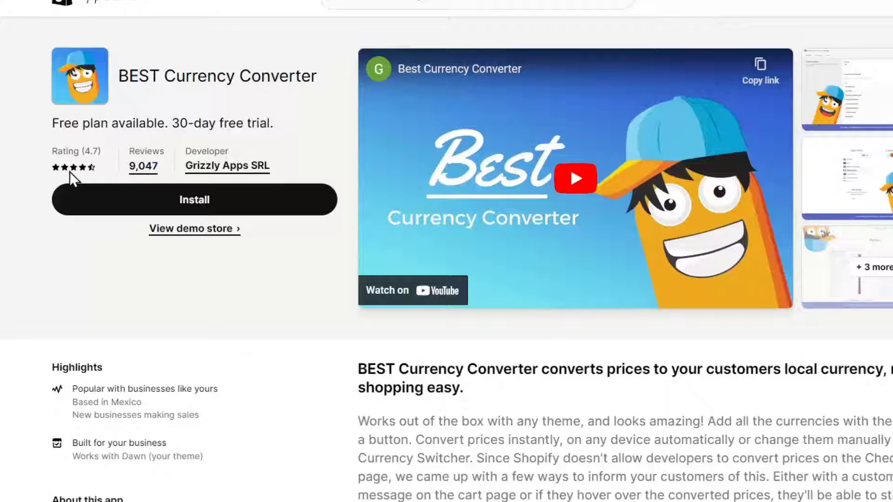
{"action": "left_click_drag", "start_coordinate": [52, 124], "coordinate": [162, 124]}
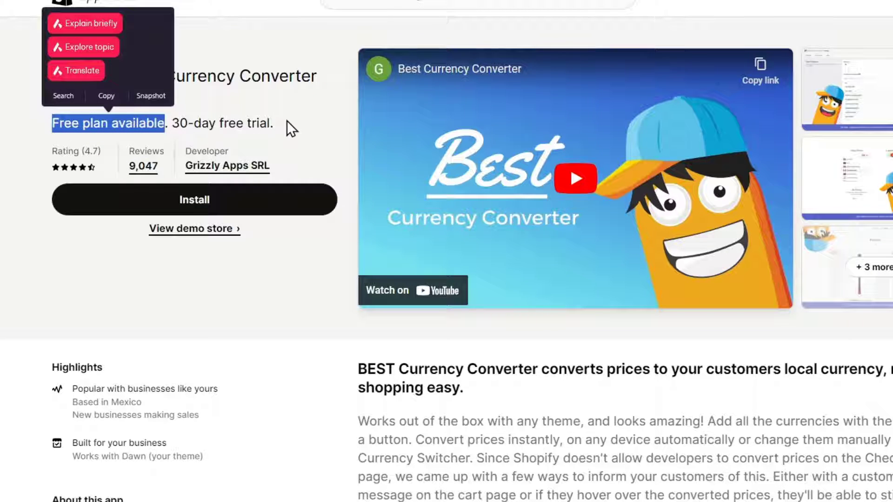
{"action": "left_click_drag", "start_coordinate": [289, 128], "coordinate": [169, 122]}
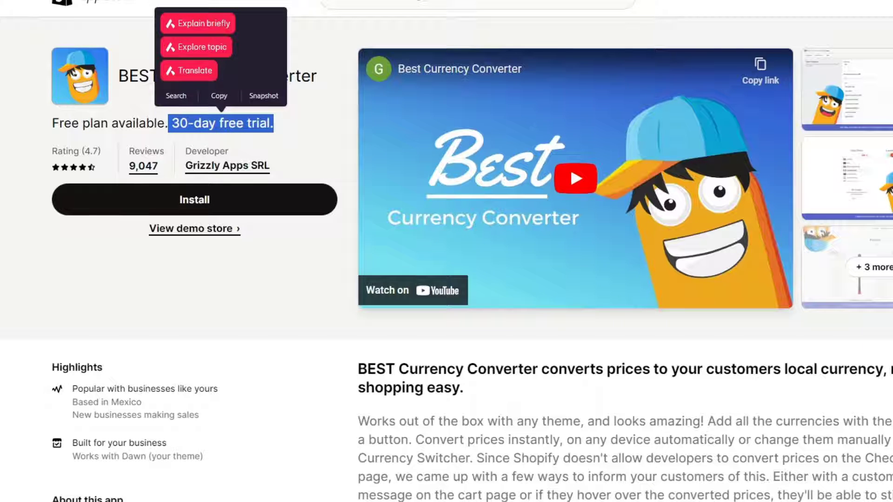
{"action": "key", "text": "alt+Left"}
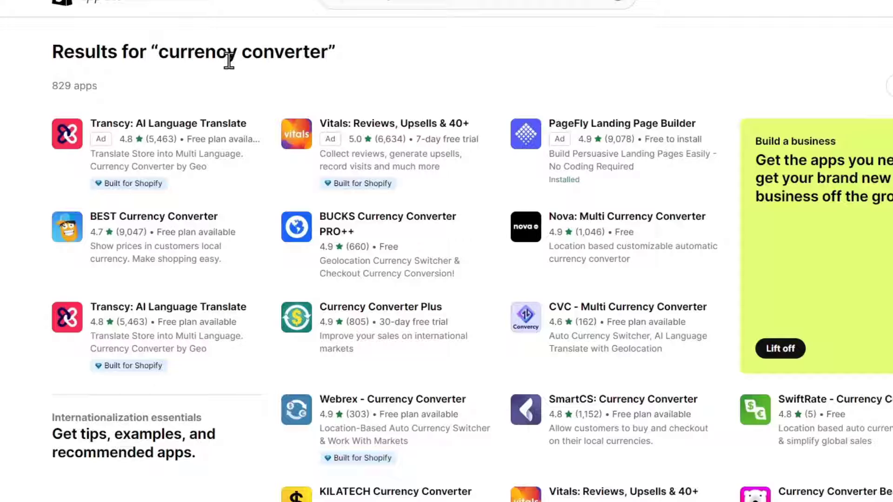
- Open the free BUCKS Currency Converter PRO++ page and install it
{"action": "left_click", "coordinate": [414, 214]}
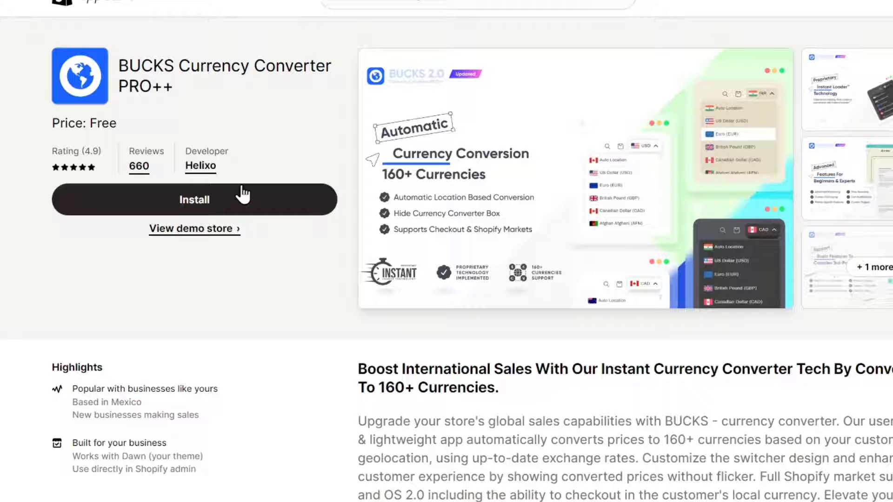
{"action": "left_click_drag", "start_coordinate": [221, 69], "coordinate": [284, 66]}
{"action": "left_click_drag", "start_coordinate": [133, 127], "coordinate": [61, 125]}
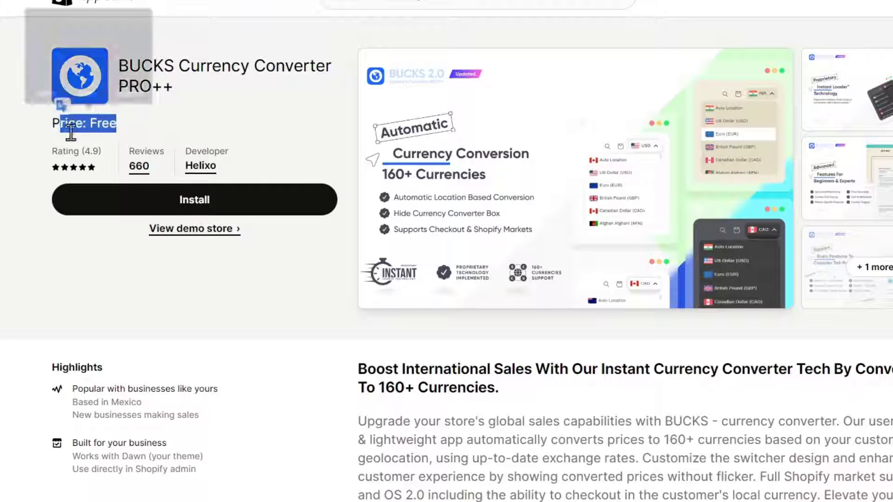
{"action": "left_click", "coordinate": [186, 199]}
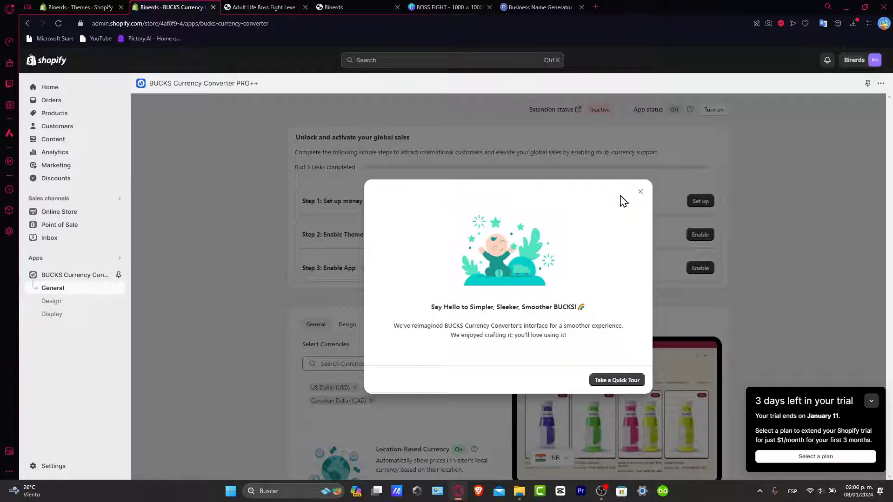
- Dismiss the BUCKS welcome and copy the HTML-with-currency money format from the setup step
{"action": "left_click", "coordinate": [627, 380]}
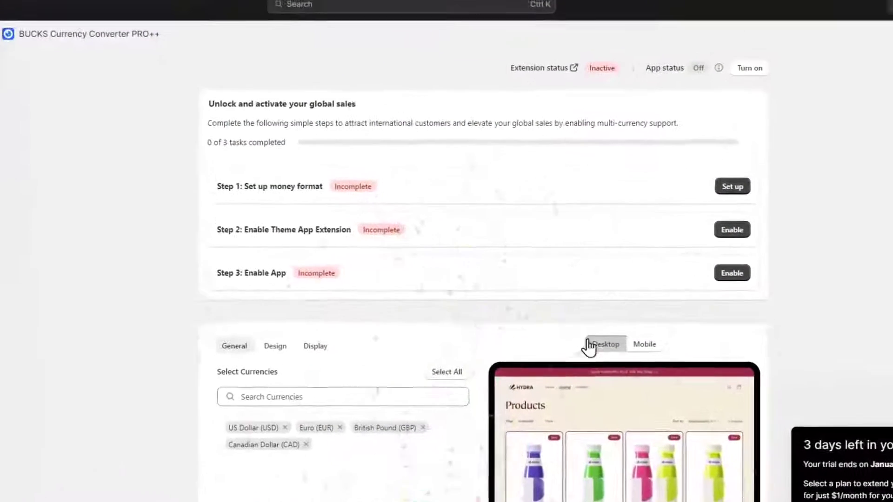
{"action": "left_click", "coordinate": [733, 185]}
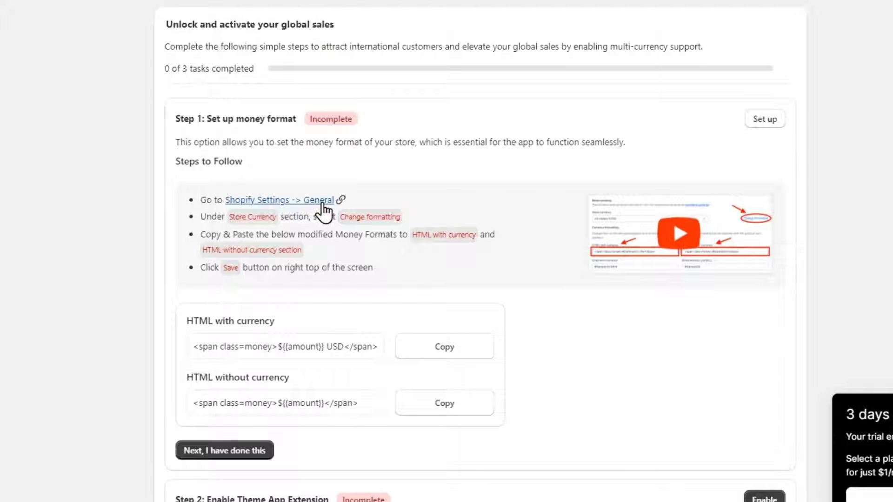
{"action": "left_click_drag", "start_coordinate": [245, 217], "coordinate": [277, 217]}
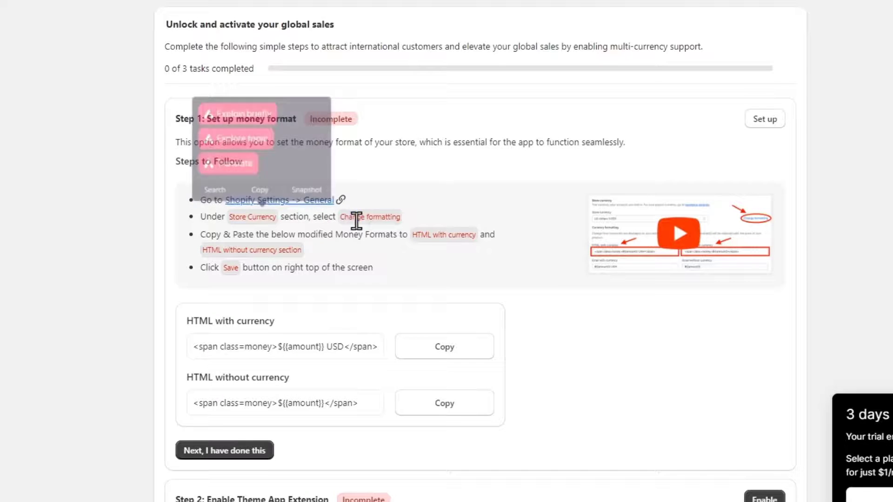
{"action": "left_click_drag", "start_coordinate": [348, 217], "coordinate": [399, 221]}
{"action": "left_click_drag", "start_coordinate": [254, 234], "coordinate": [339, 248]}
{"action": "left_click", "coordinate": [342, 254]}
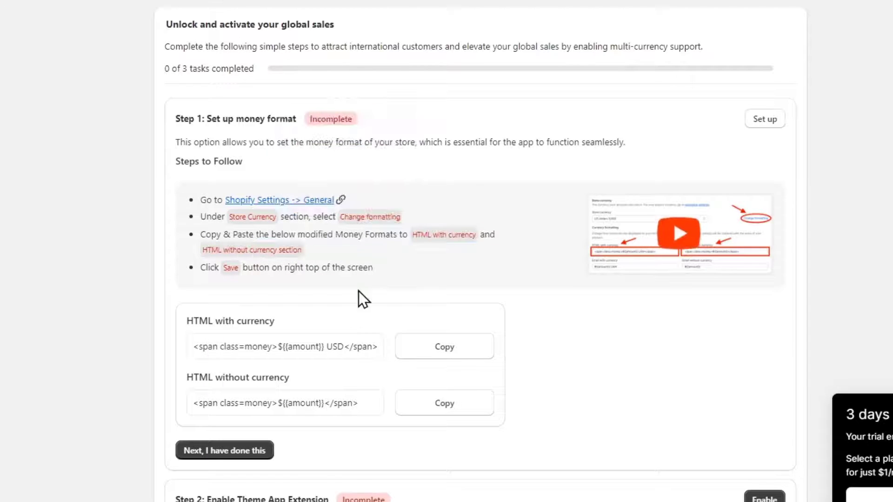
{"action": "left_click", "coordinate": [457, 350]}
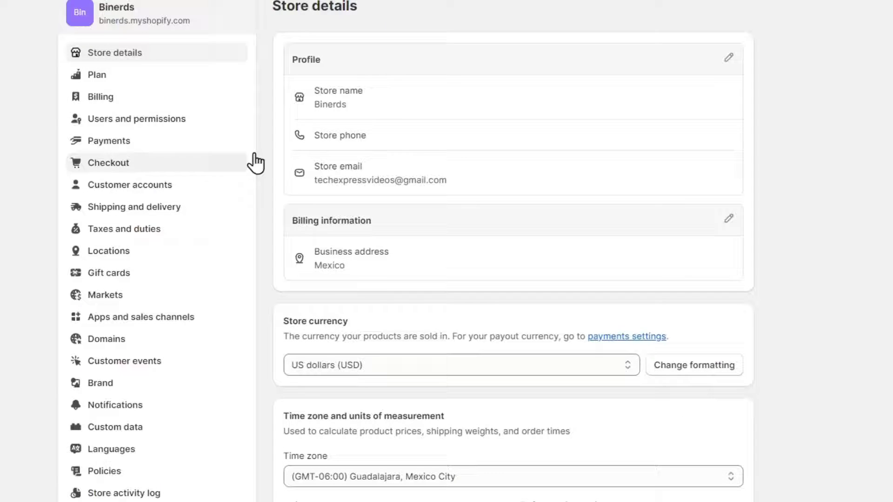
- Replace the store's HTML with currency format with the span-wrapped BUCKS format
{"action": "scroll", "coordinate": [677, 195], "scroll_direction": "down", "scroll_amount": 5}
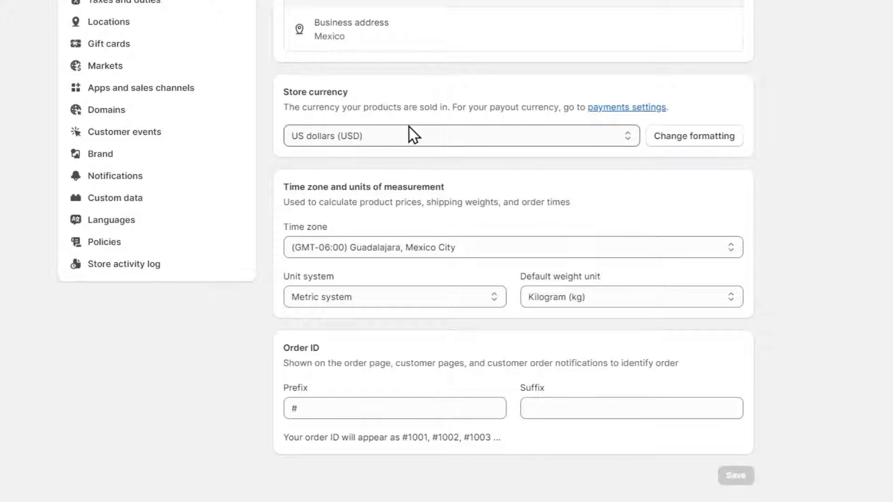
{"action": "left_click", "coordinate": [669, 137]}
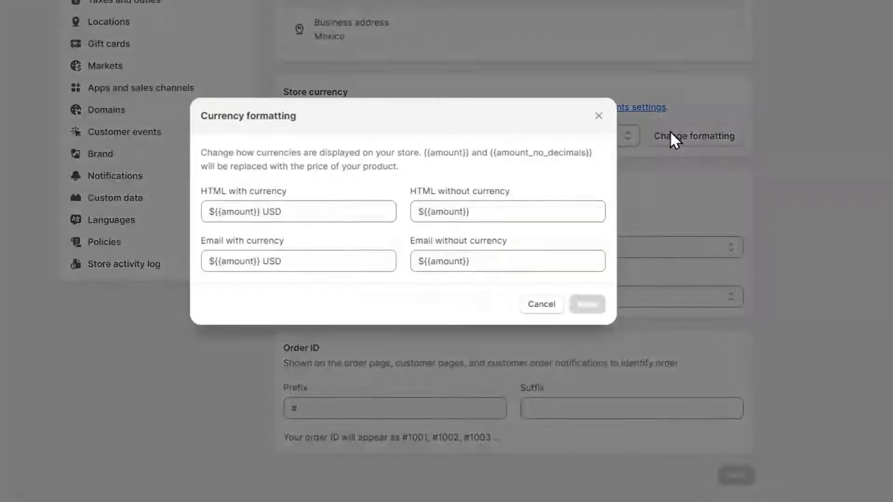
{"action": "left_click", "coordinate": [347, 211]}
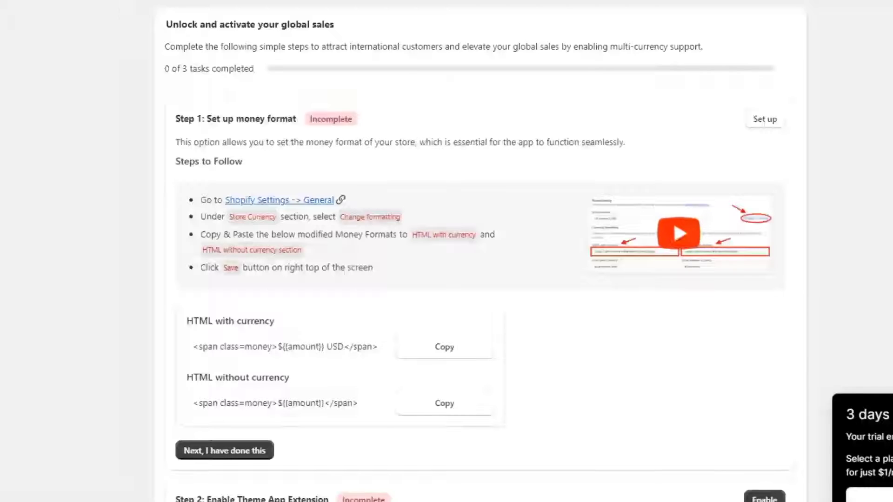
{"action": "left_click", "coordinate": [454, 349]}
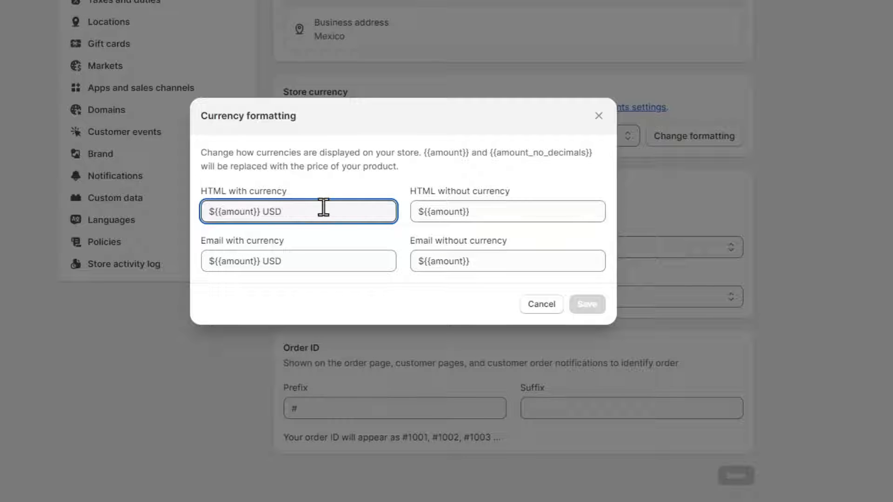
{"action": "triple_click", "coordinate": [292, 213]}
{"action": "key", "text": "ctrl+v"}
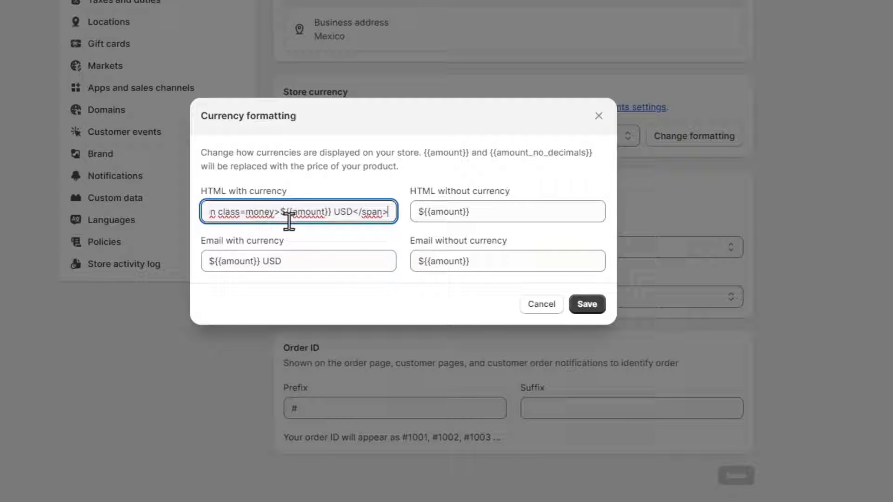
{"action": "left_click", "coordinate": [313, 259]}
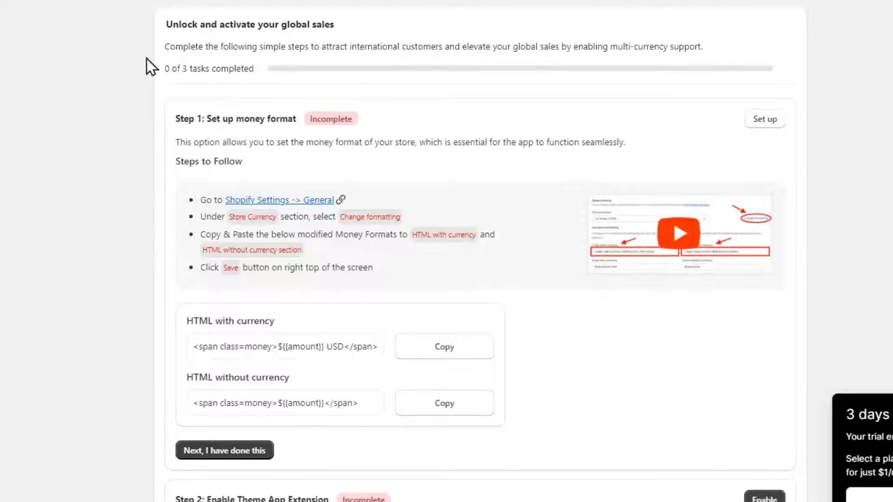
- Paste the span-wrapped HTML without currency format, save, and mark the money format step done
{"action": "left_click_drag", "start_coordinate": [225, 377], "coordinate": [305, 386]}
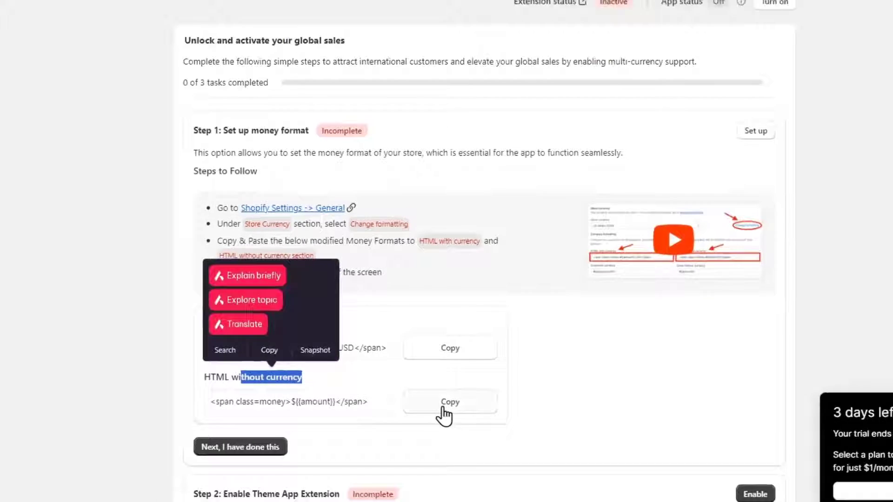
{"action": "left_click", "coordinate": [443, 407]}
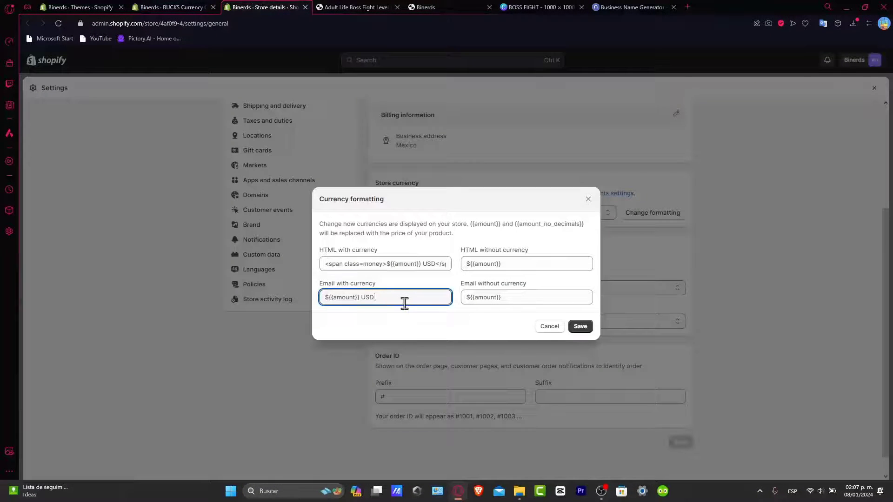
{"action": "triple_click", "coordinate": [405, 303]}
{"action": "left_click", "coordinate": [505, 263]}
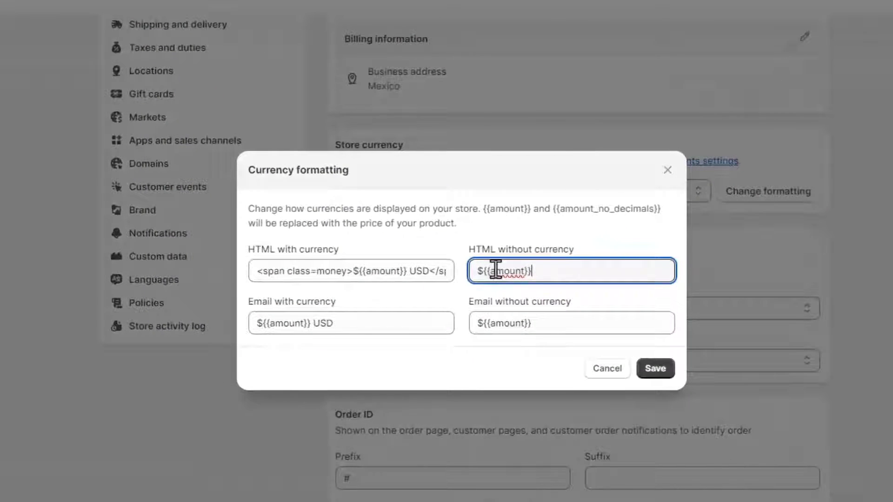
{"action": "key", "text": "ctrl+a"}
{"action": "key", "text": "ctrl+v"}
{"action": "left_click", "coordinate": [655, 368]}
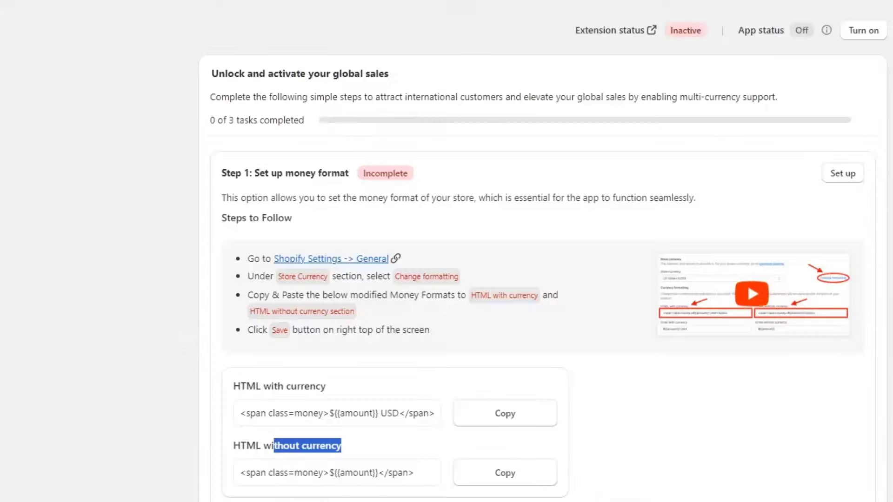
{"action": "scroll", "coordinate": [428, 375], "scroll_direction": "down", "scroll_amount": 5}
{"action": "left_click", "coordinate": [309, 286]}
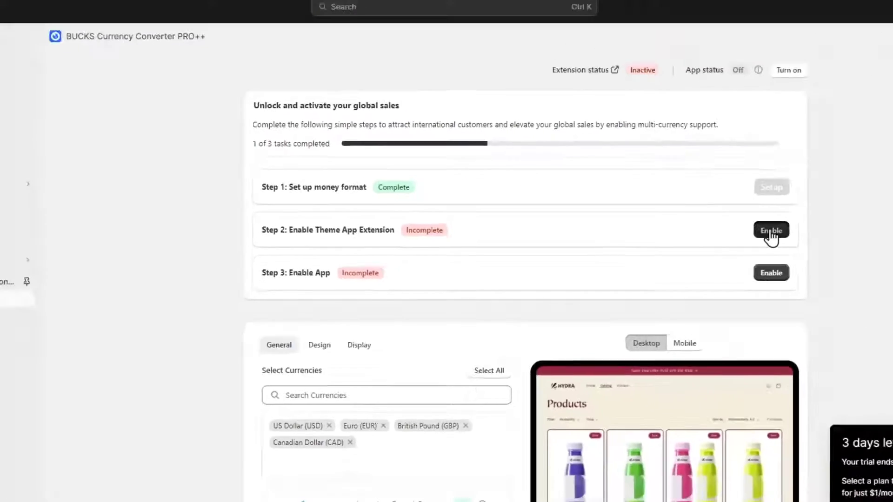
- From the theme extension step, switch on the Bucks embed in Dawn's App embeds and save
{"action": "left_click", "coordinate": [842, 226]}
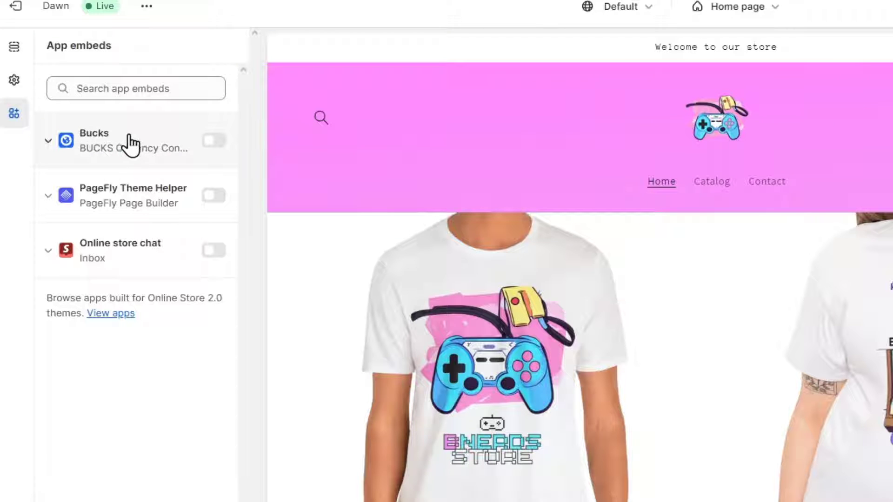
{"action": "left_click", "coordinate": [213, 141]}
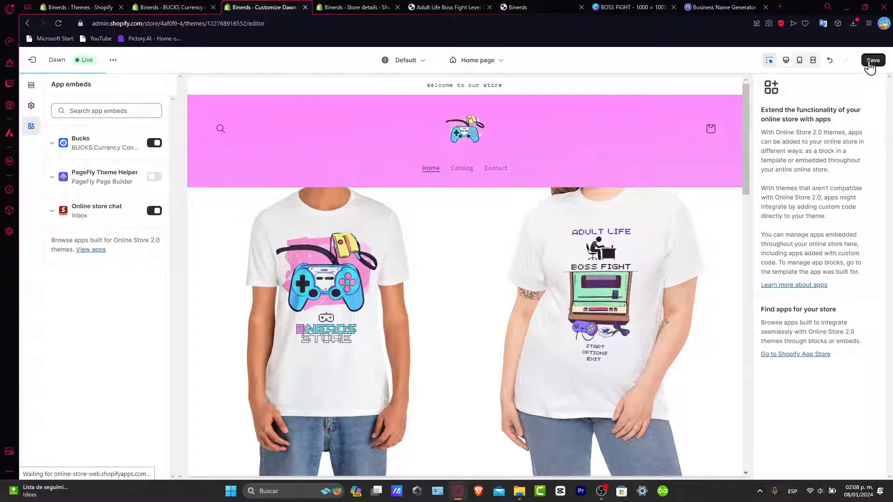
{"action": "left_click", "coordinate": [871, 60]}
- Mark the theme extension step done and switch the BUCKS app On
{"action": "left_click", "coordinate": [176, 6]}
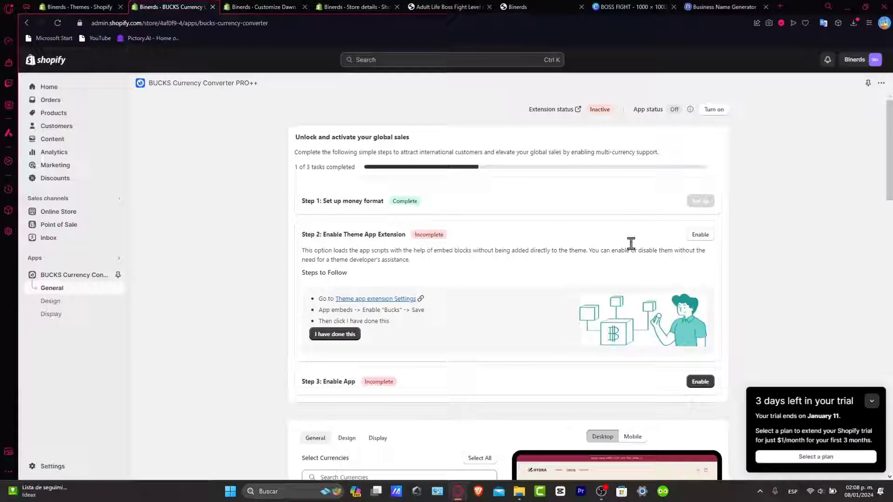
{"action": "left_click", "coordinate": [171, 363]}
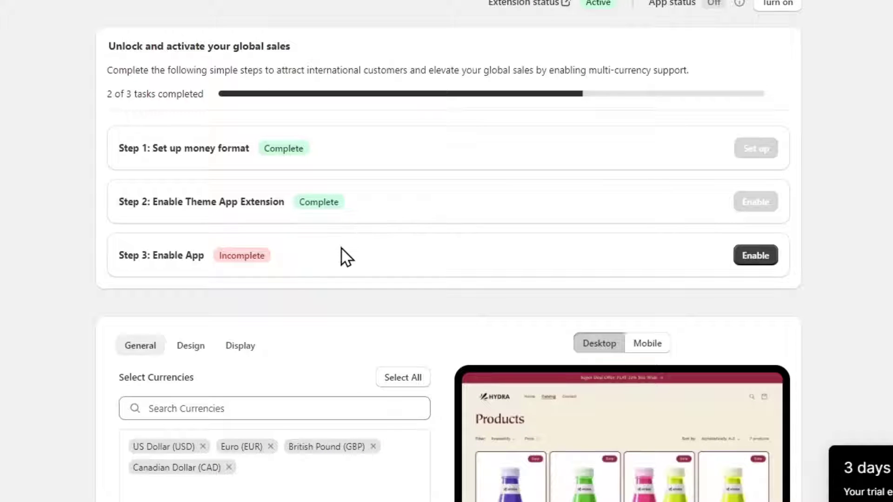
{"action": "left_click", "coordinate": [755, 255]}
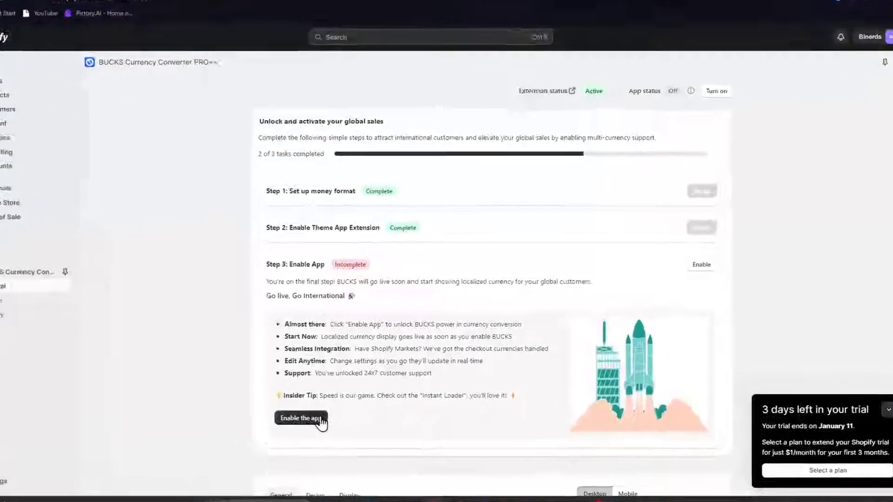
{"action": "left_click", "coordinate": [320, 422]}
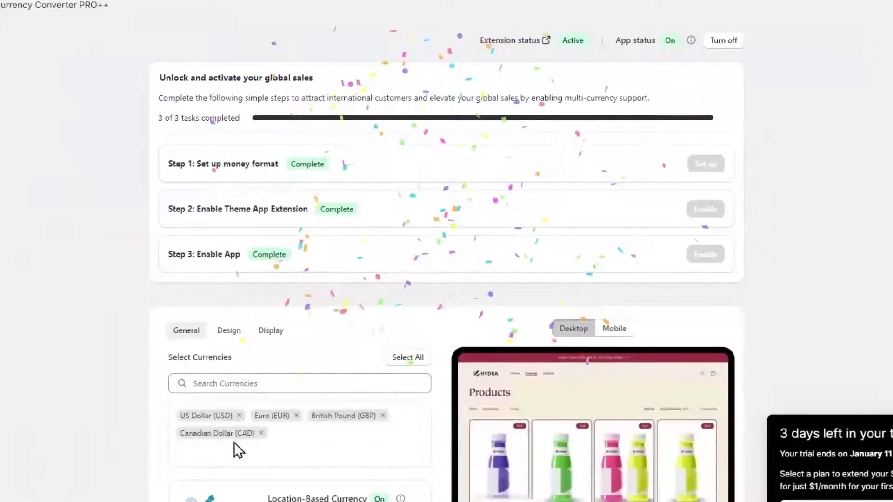
{"action": "scroll", "coordinate": [389, 481], "scroll_direction": "down", "scroll_amount": 10}
{"action": "scroll", "coordinate": [388, 476], "scroll_direction": "up", "scroll_amount": 5}
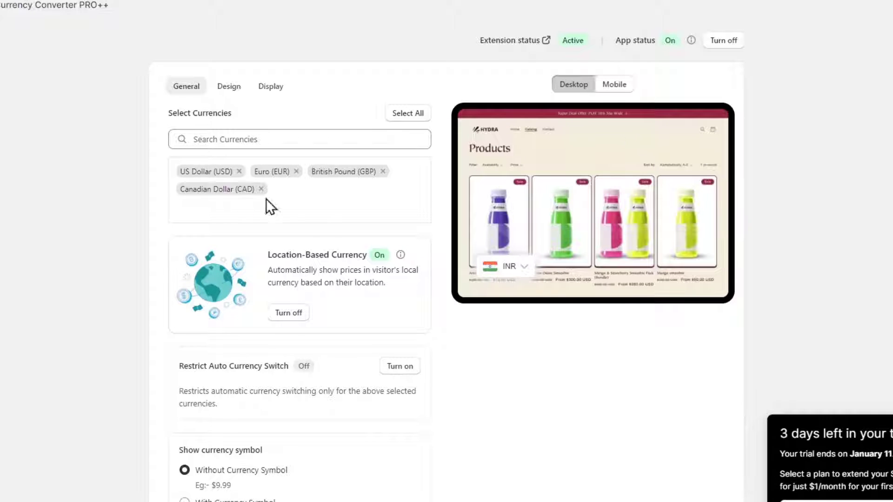
- Add Mexican Peso (MXN) to the BUCKS currency list and save the settings
{"action": "left_click", "coordinate": [336, 134]}
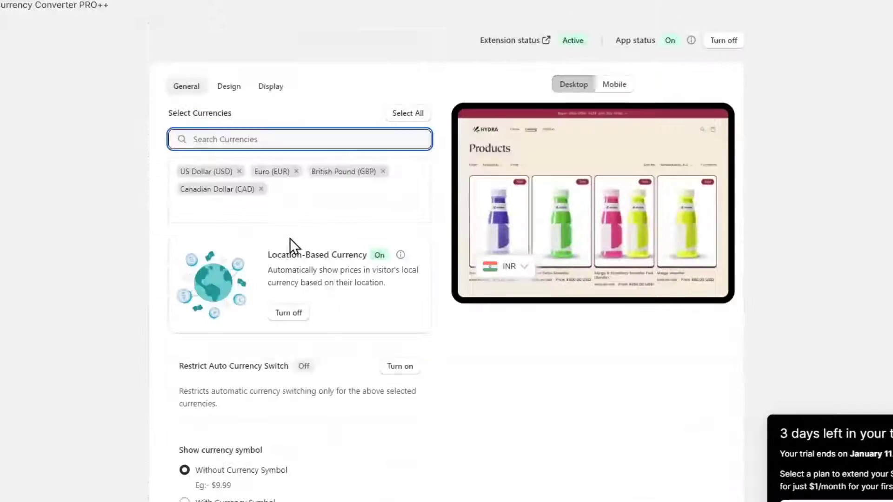
{"action": "type", "text": "m"}
{"action": "type", "text": "ex"}
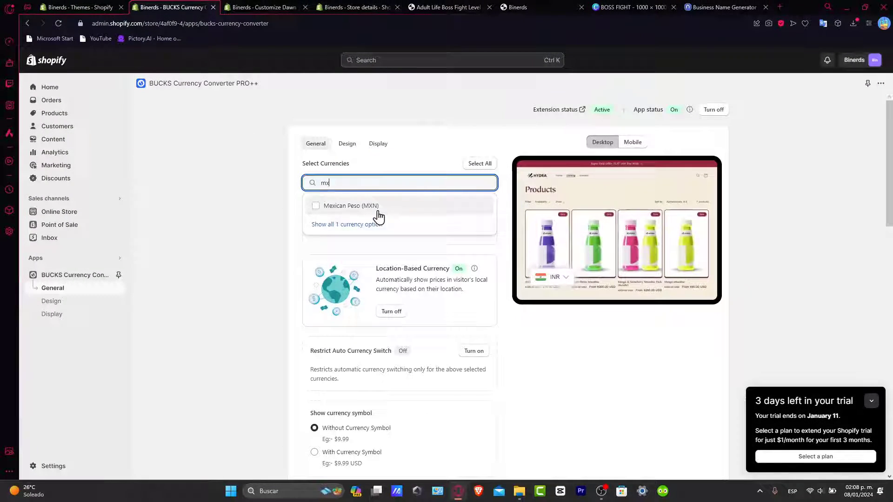
{"action": "key", "text": "BackSpace"}
{"action": "key", "text": "BackSpace"}
{"action": "key", "text": "BackSpace"}
{"action": "left_click", "coordinate": [516, 335]}
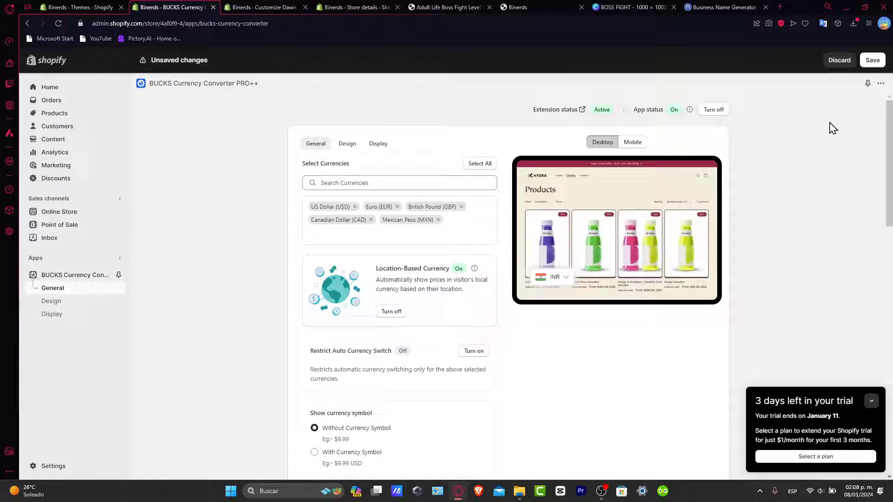
{"action": "left_click", "coordinate": [873, 60]}
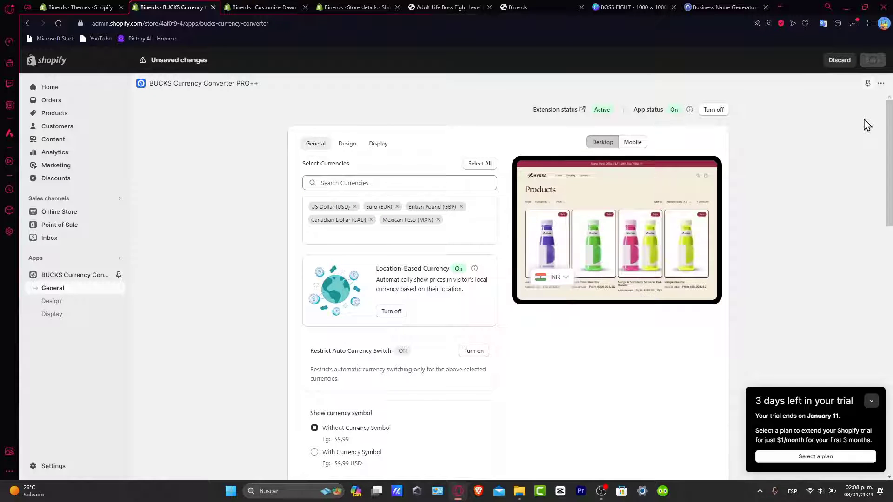
{"action": "left_click", "coordinate": [283, 4]}
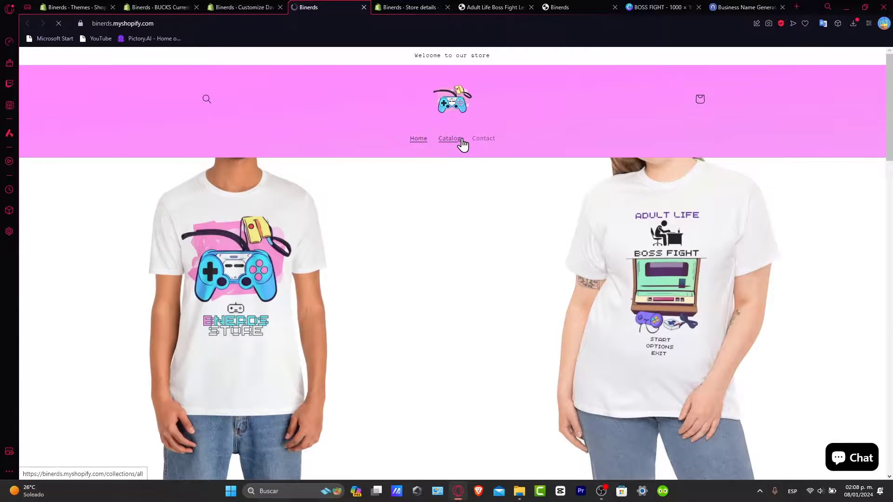
- Open the Adult Life Unisex Heavy Cotton Tee product page from the catalog
{"action": "left_click", "coordinate": [462, 144]}
{"action": "scroll", "coordinate": [490, 247], "scroll_direction": "down", "scroll_amount": 3}
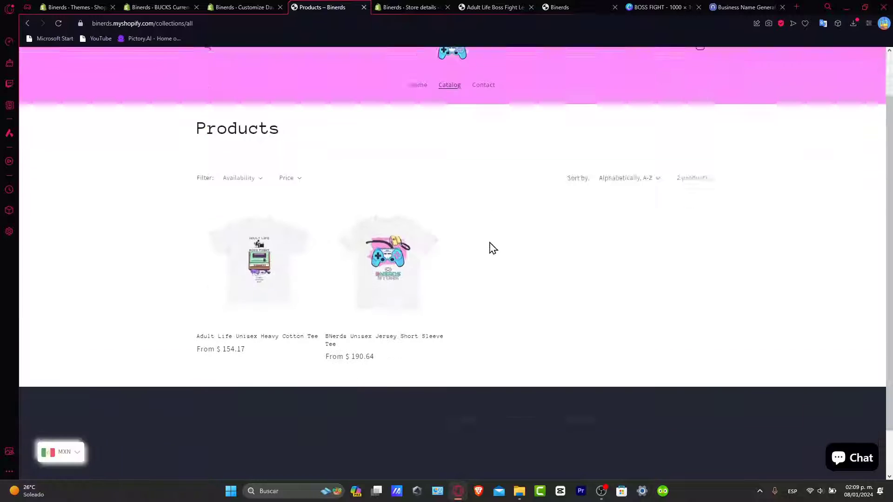
{"action": "left_click", "coordinate": [294, 237]}
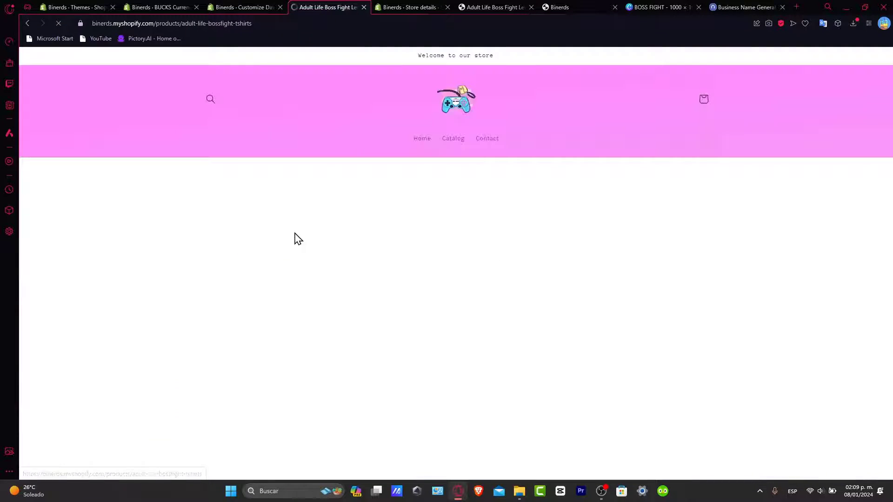
{"action": "scroll", "coordinate": [548, 303], "scroll_direction": "down", "scroll_amount": 3}
{"action": "scroll", "coordinate": [165, 433], "scroll_direction": "down", "scroll_amount": 1}
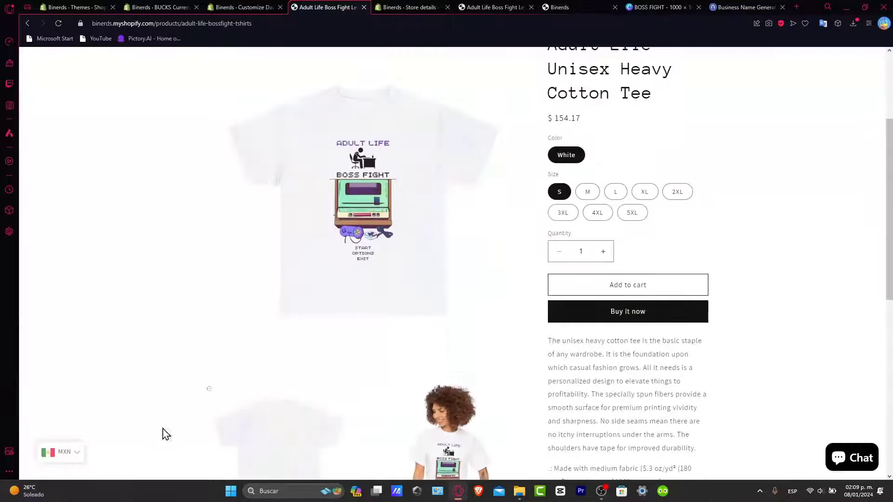
- Switch the storefront currency to USD, then CAD, then GBP, showing £7.18
{"action": "left_click", "coordinate": [70, 460]}
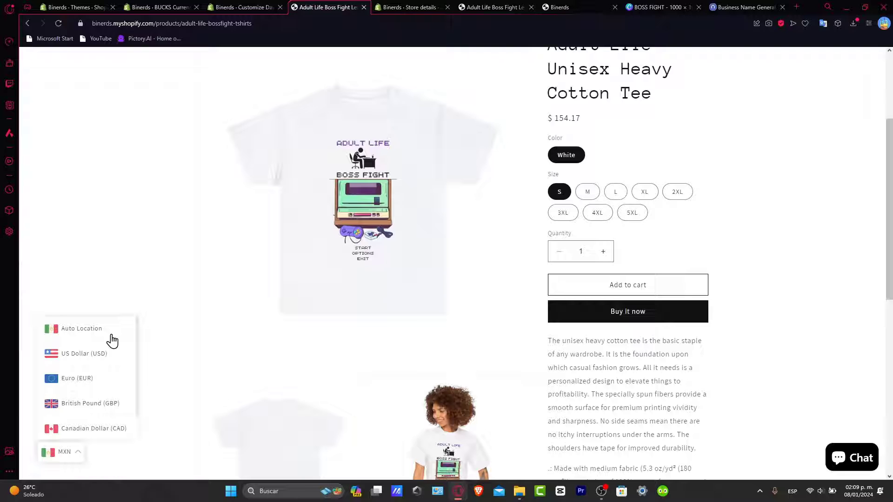
{"action": "left_click", "coordinate": [107, 352]}
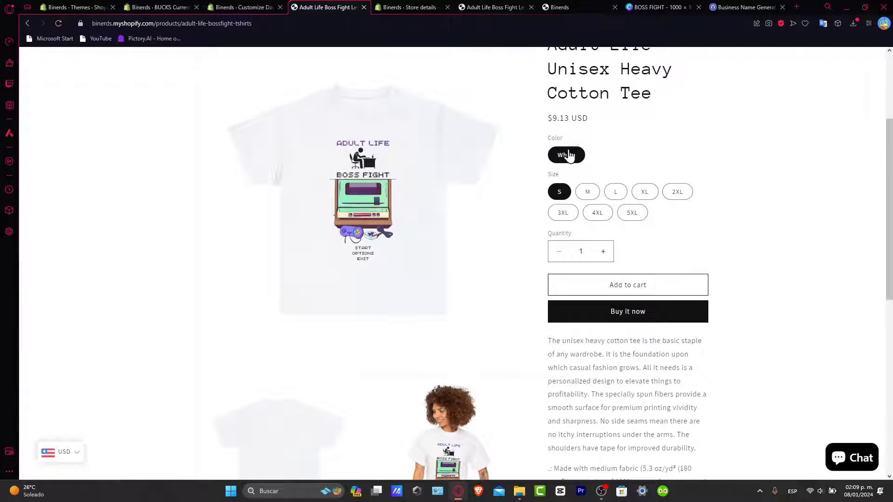
{"action": "left_click", "coordinate": [65, 454]}
{"action": "left_click", "coordinate": [113, 427]}
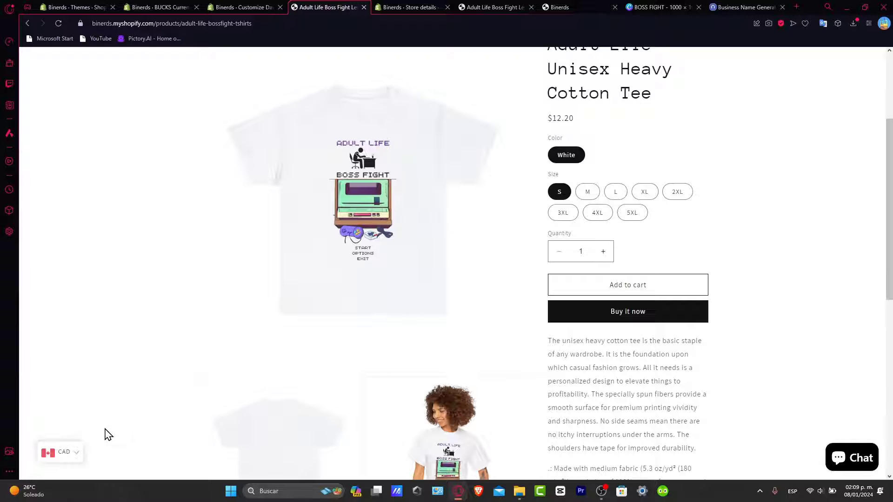
{"action": "left_click", "coordinate": [75, 454]}
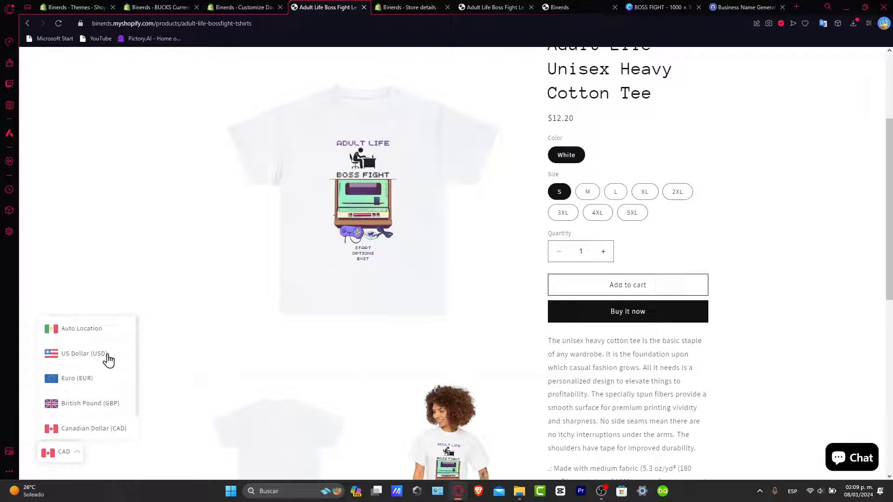
{"action": "scroll", "coordinate": [107, 355], "scroll_direction": "up", "scroll_amount": 1}
{"action": "scroll", "coordinate": [106, 355], "scroll_direction": "down", "scroll_amount": 5}
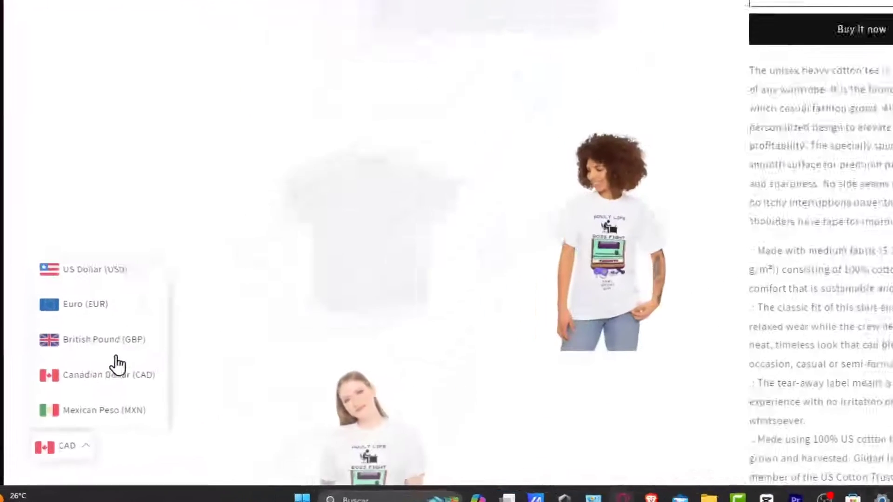
{"action": "scroll", "coordinate": [98, 385], "scroll_direction": "up", "scroll_amount": 1}
{"action": "left_click", "coordinate": [125, 368]}
- Reopen the bottom-left currency switcher to review the available currencies
{"action": "scroll", "coordinate": [864, 150], "scroll_direction": "up", "scroll_amount": 5}
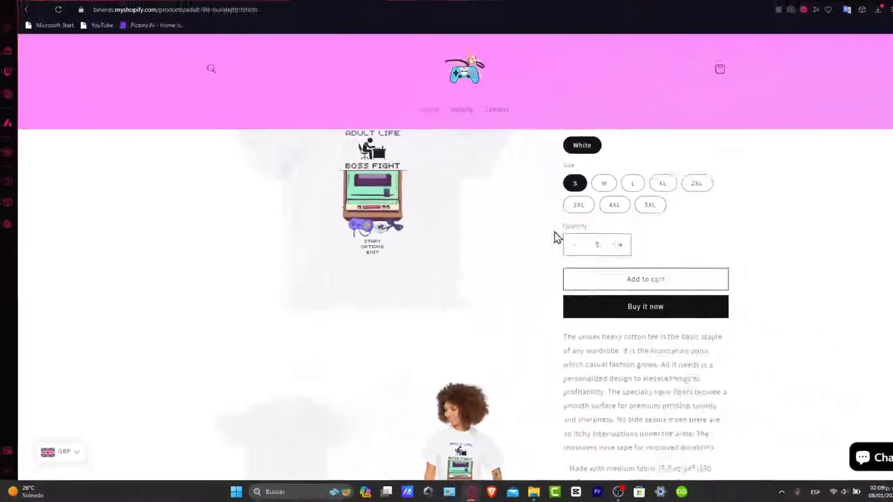
{"action": "scroll", "coordinate": [557, 238], "scroll_direction": "up", "scroll_amount": 3}
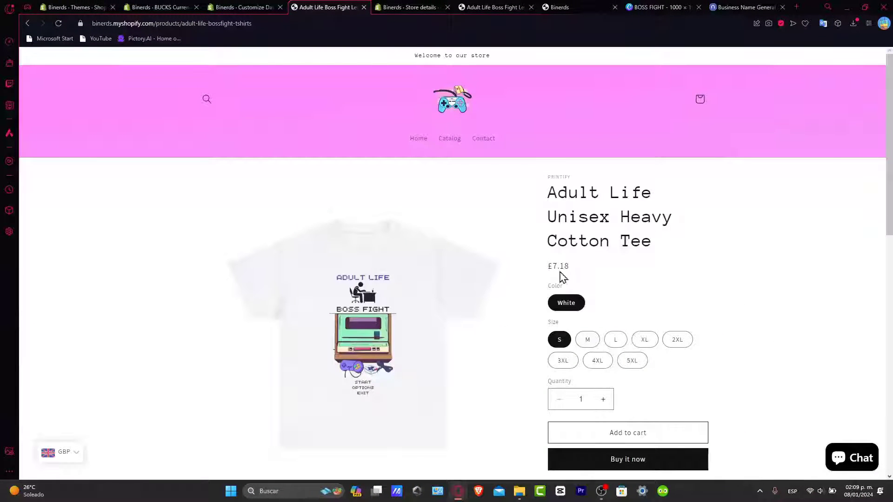
{"action": "left_click", "coordinate": [59, 456]}
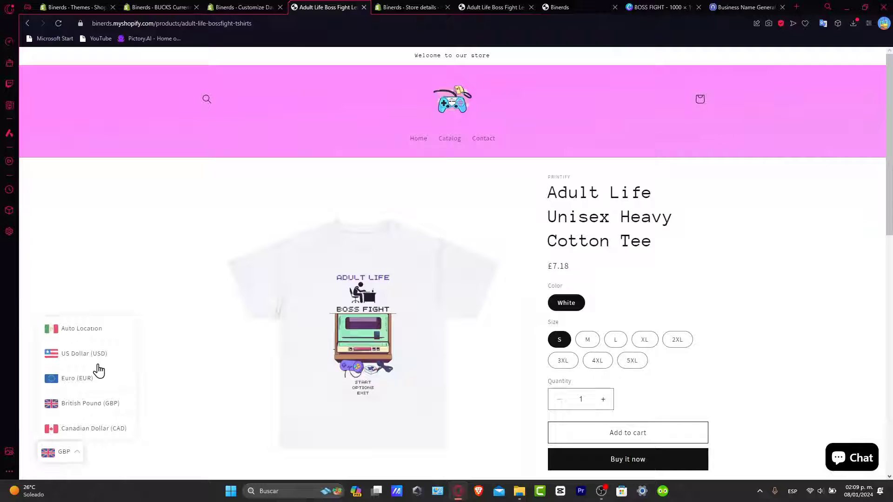
{"action": "scroll", "coordinate": [102, 412], "scroll_direction": "down", "scroll_amount": 1}
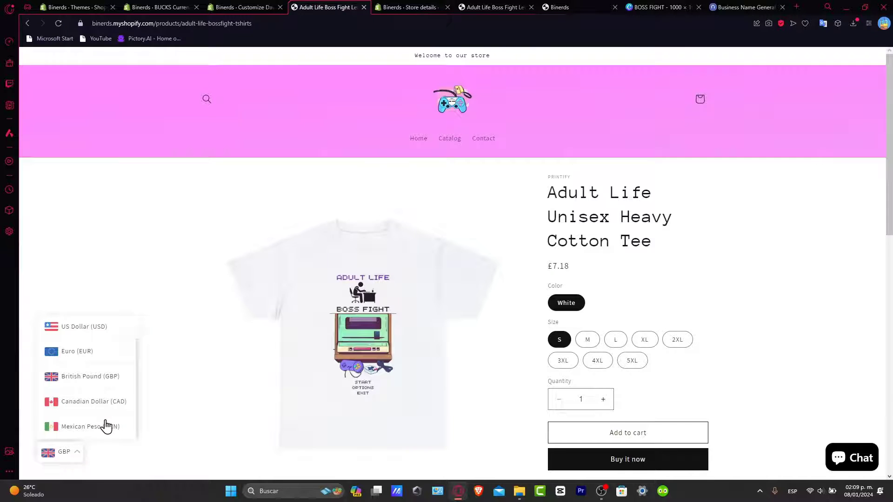
{"action": "left_click", "coordinate": [251, 7]}
- Open the BUCKS Display settings, showing the switcher floating at Bottom Left on desktop and mobile
{"action": "left_click", "coordinate": [158, 4]}
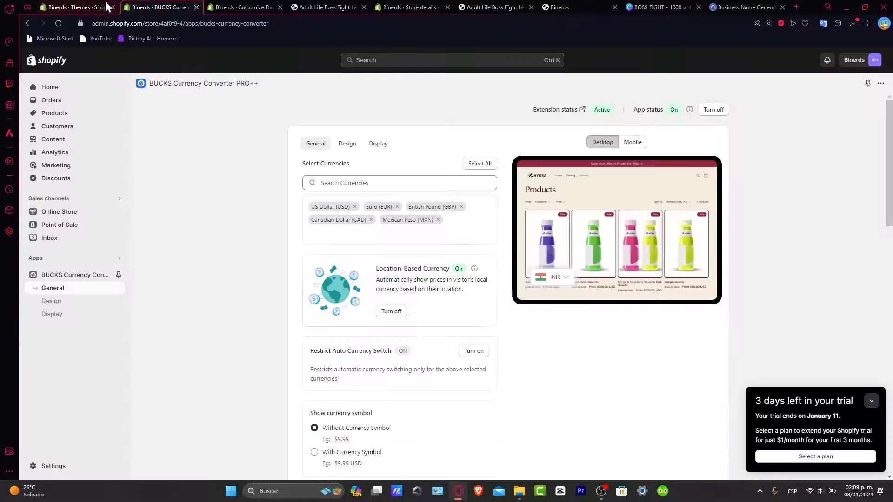
{"action": "left_click", "coordinate": [66, 5]}
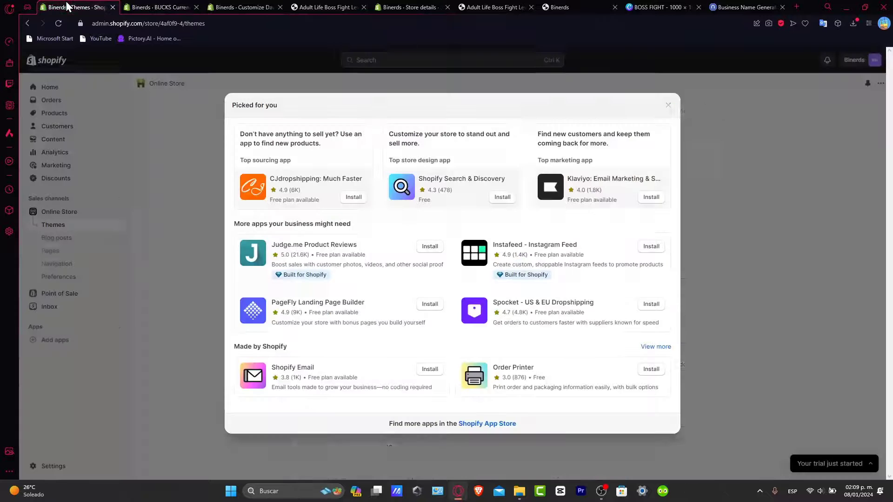
{"action": "left_click", "coordinate": [178, 5]}
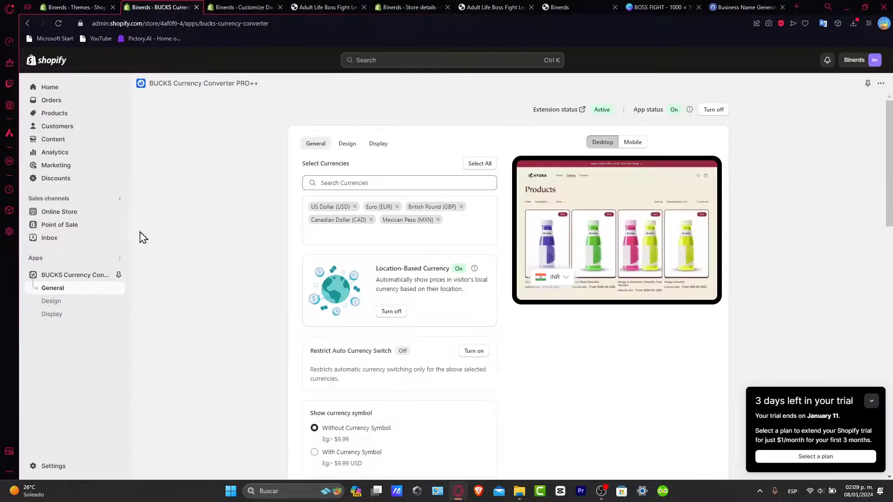
{"action": "left_click", "coordinate": [80, 307]}
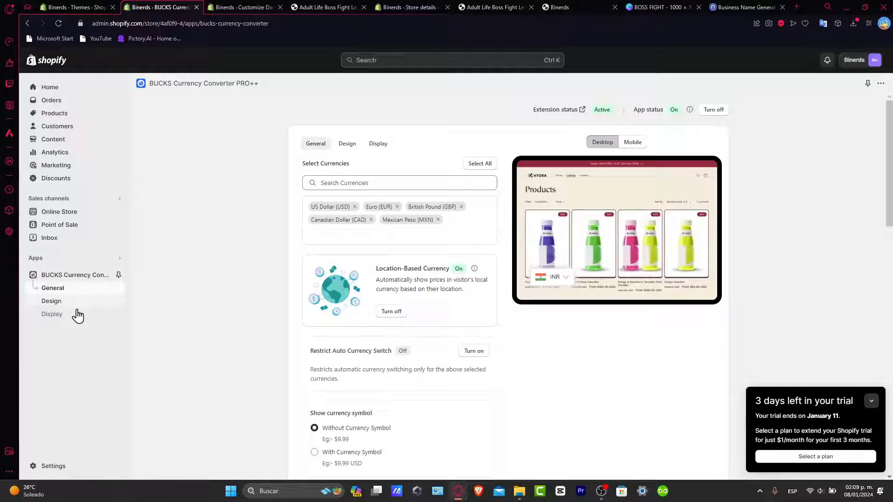
{"action": "left_click", "coordinate": [78, 320]}
{"action": "left_click", "coordinate": [79, 321]}
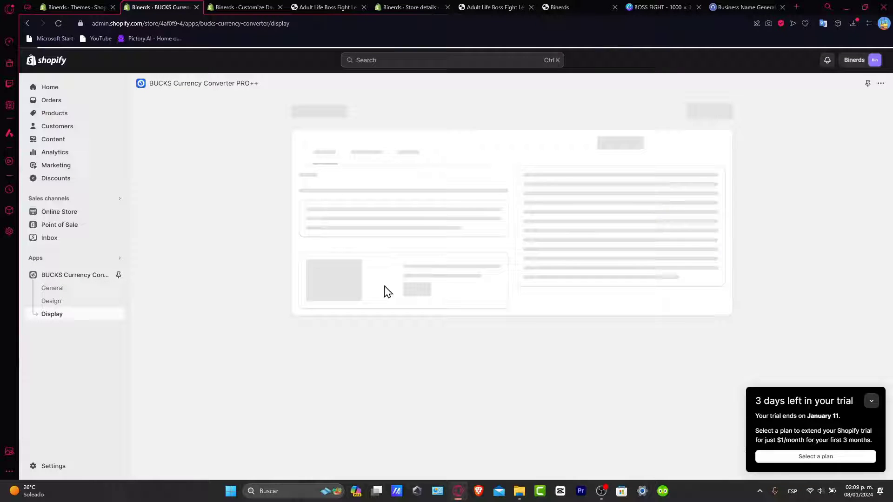
{"action": "scroll", "coordinate": [430, 297], "scroll_direction": "down", "scroll_amount": 5}
{"action": "scroll", "coordinate": [430, 297], "scroll_direction": "down", "scroll_amount": 5}
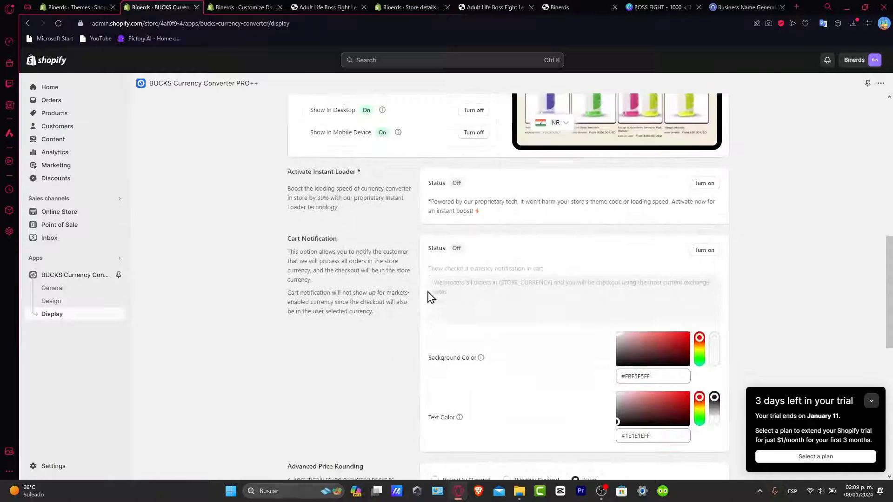
{"action": "scroll", "coordinate": [430, 296], "scroll_direction": "up", "scroll_amount": 10}
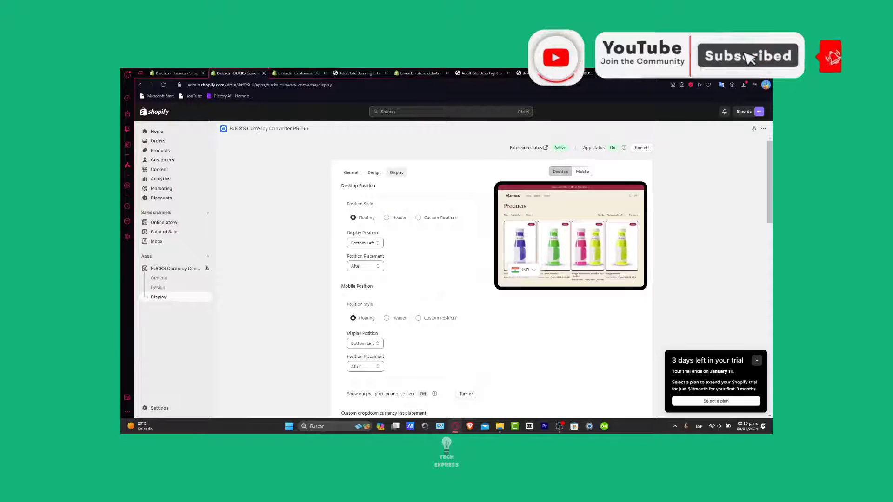
- Return to the Adult Life tee storefront page, still priced at £7.18
{"action": "left_click", "coordinate": [358, 73]}
{"action": "scroll", "coordinate": [507, 210], "scroll_direction": "down", "scroll_amount": 2}
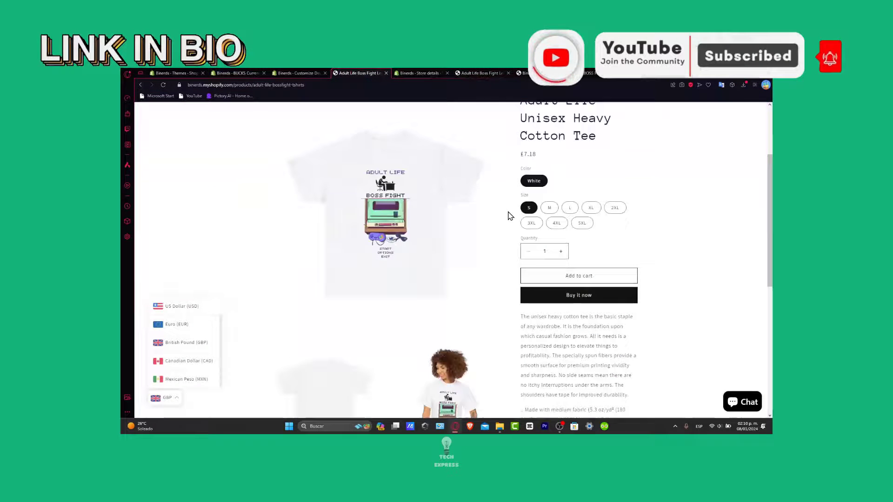